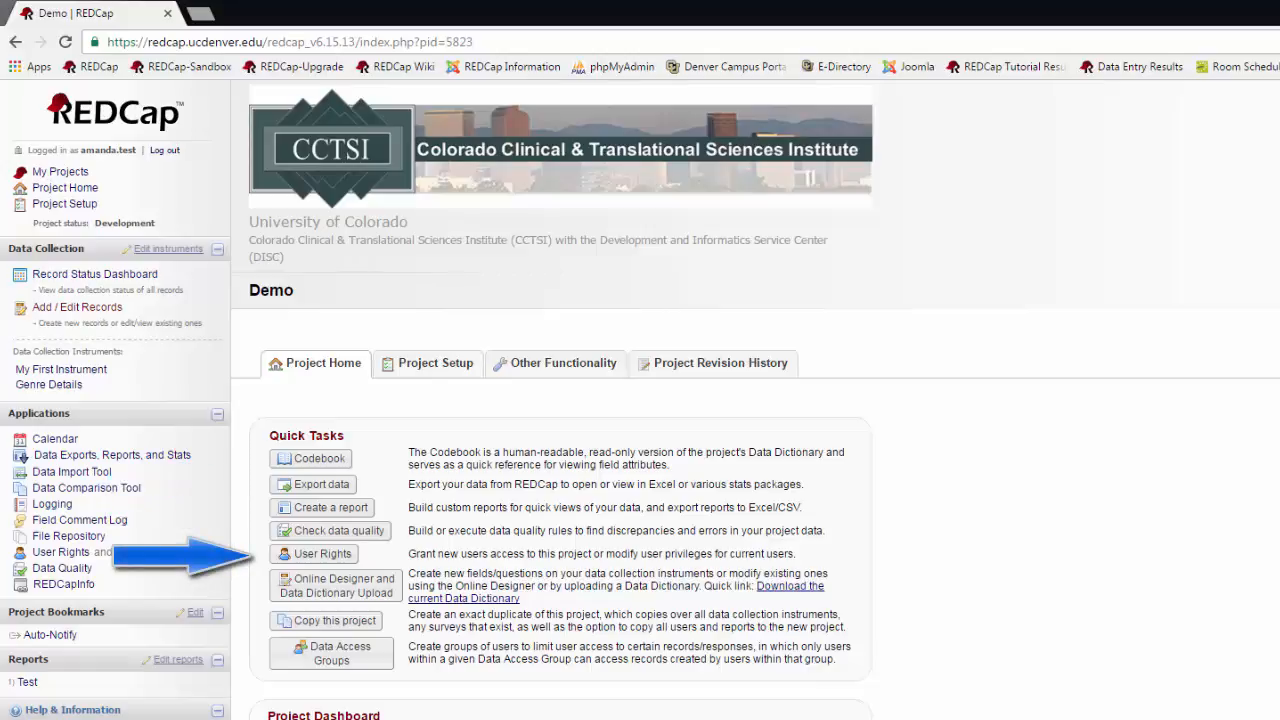
Review the project's Other Functionality page, including its copy and backup options, and the Project Revision History
left_click(524, 366)
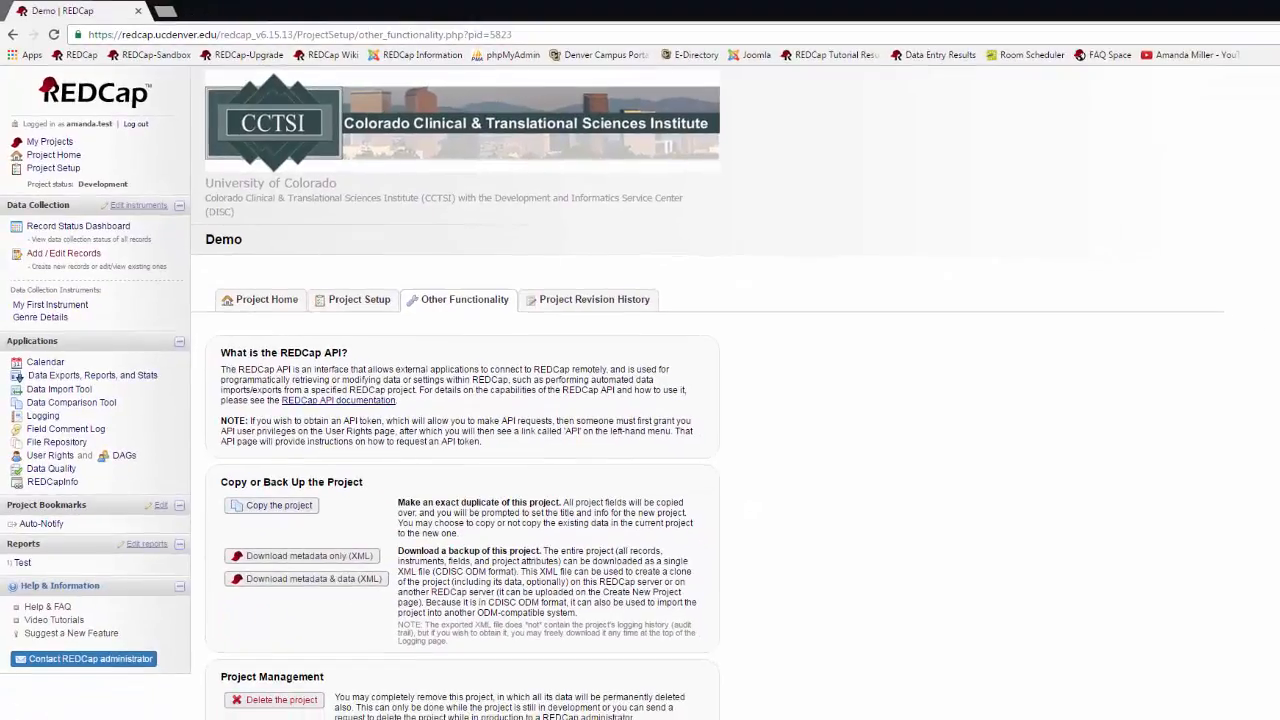
scroll(612, 392, "down", 2)
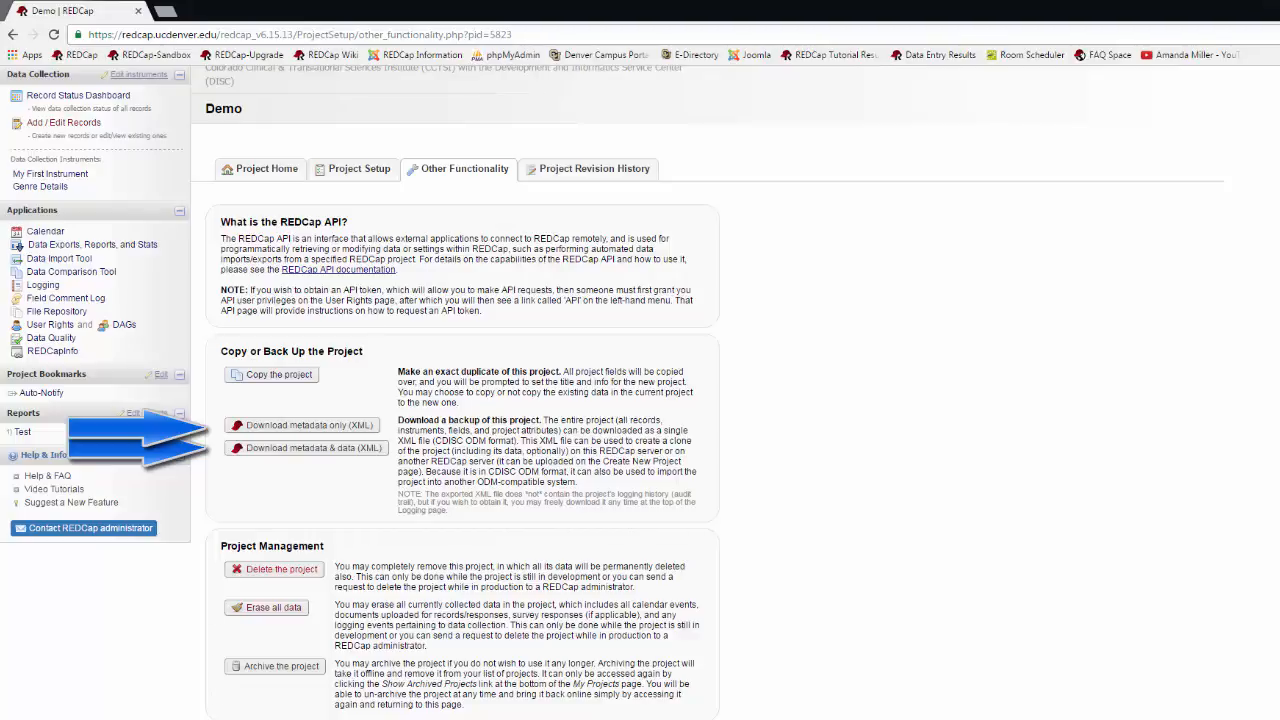
left_click(594, 170)
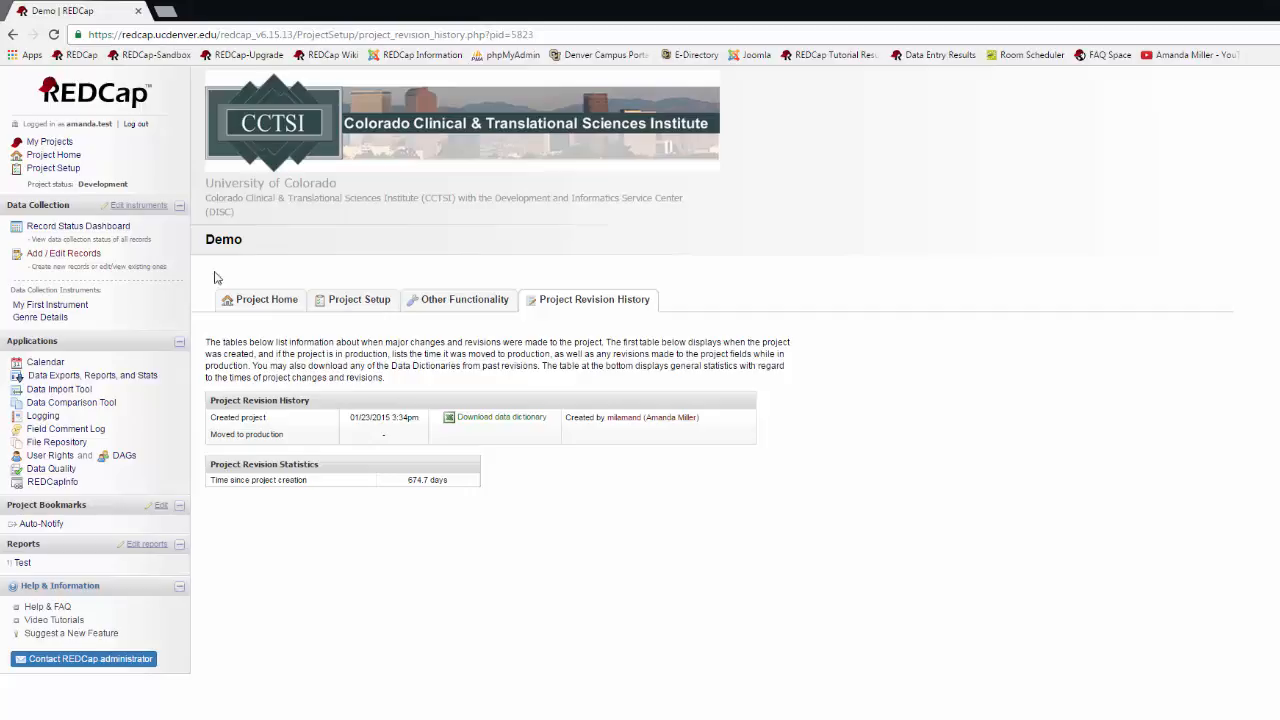
View the title, purpose and notes settings from the Project Setup page, and close them without saving
left_click(355, 302)
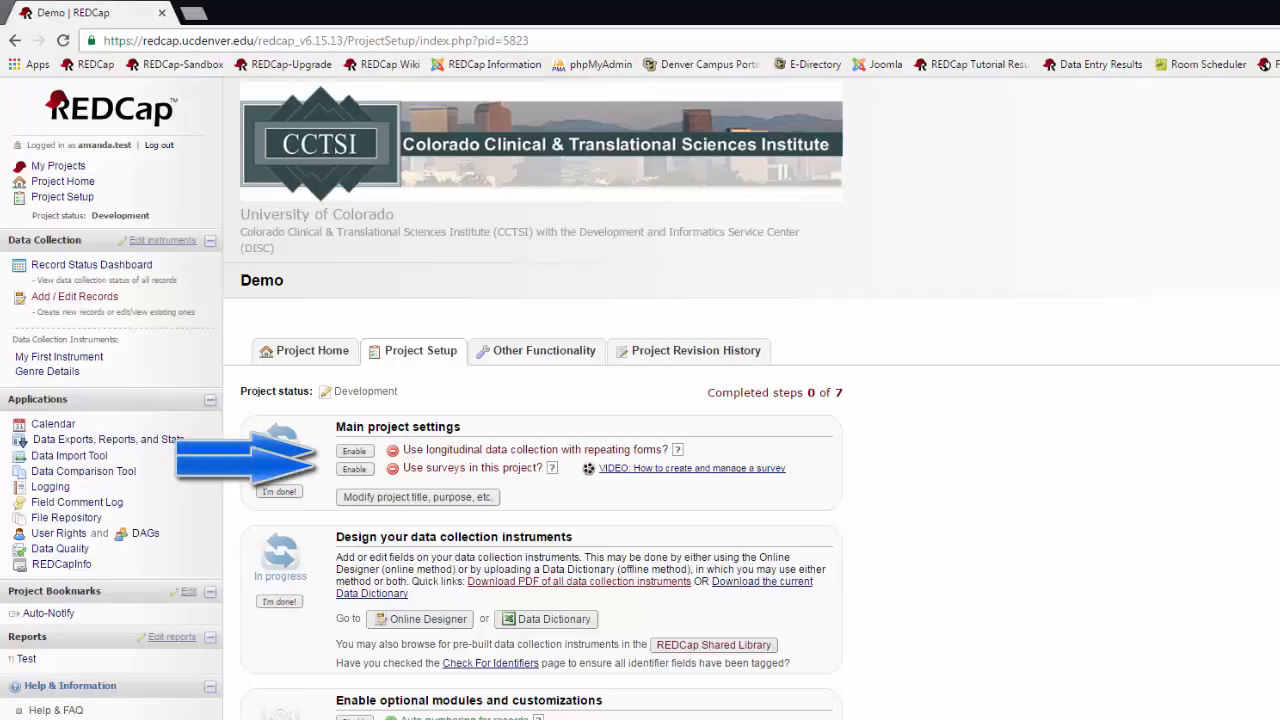
left_click(367, 497)
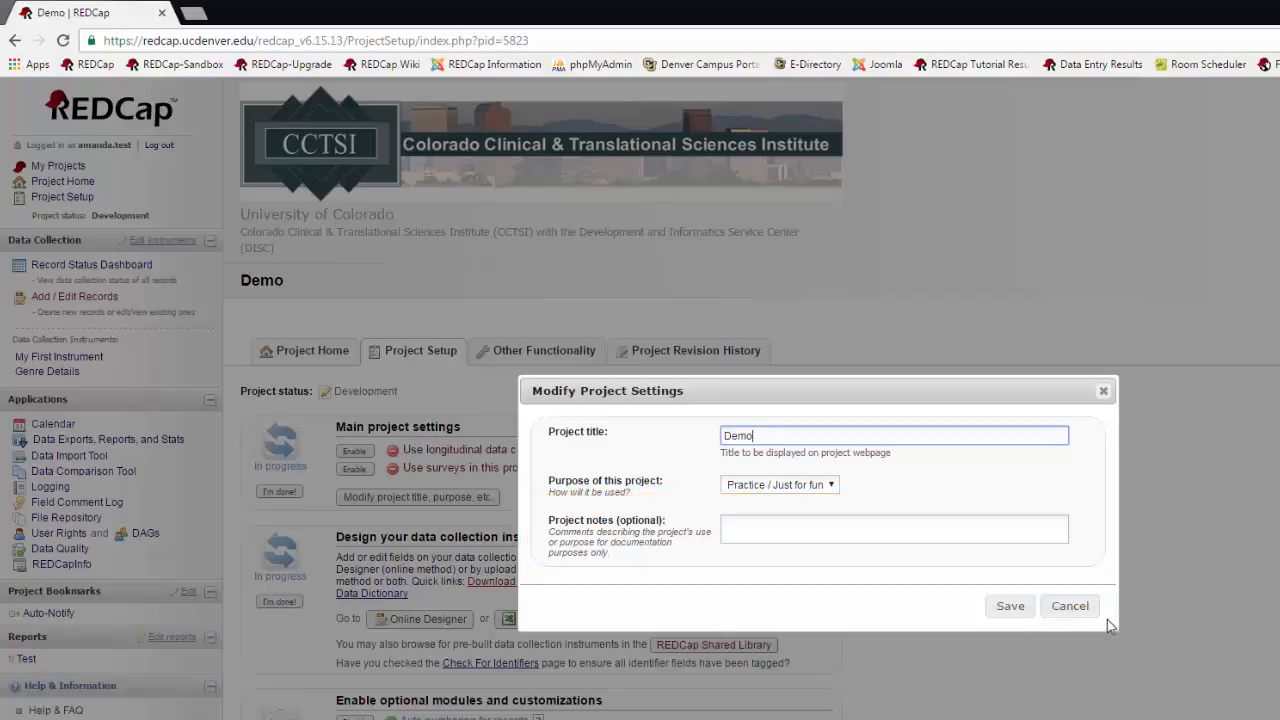
left_click(1068, 607)
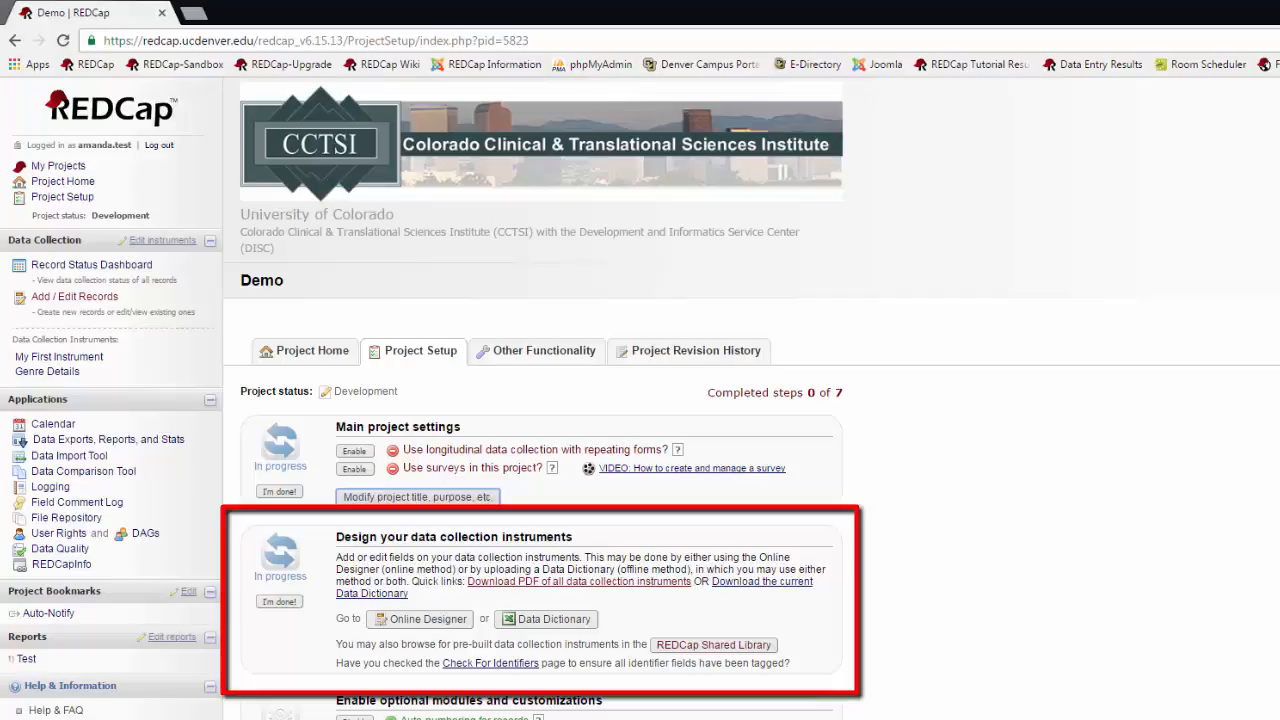
Examine the additional customizations for the project, such as record labels, record ordering and comment logging, and leave them unsaved
scroll(640, 400, "down", 5)
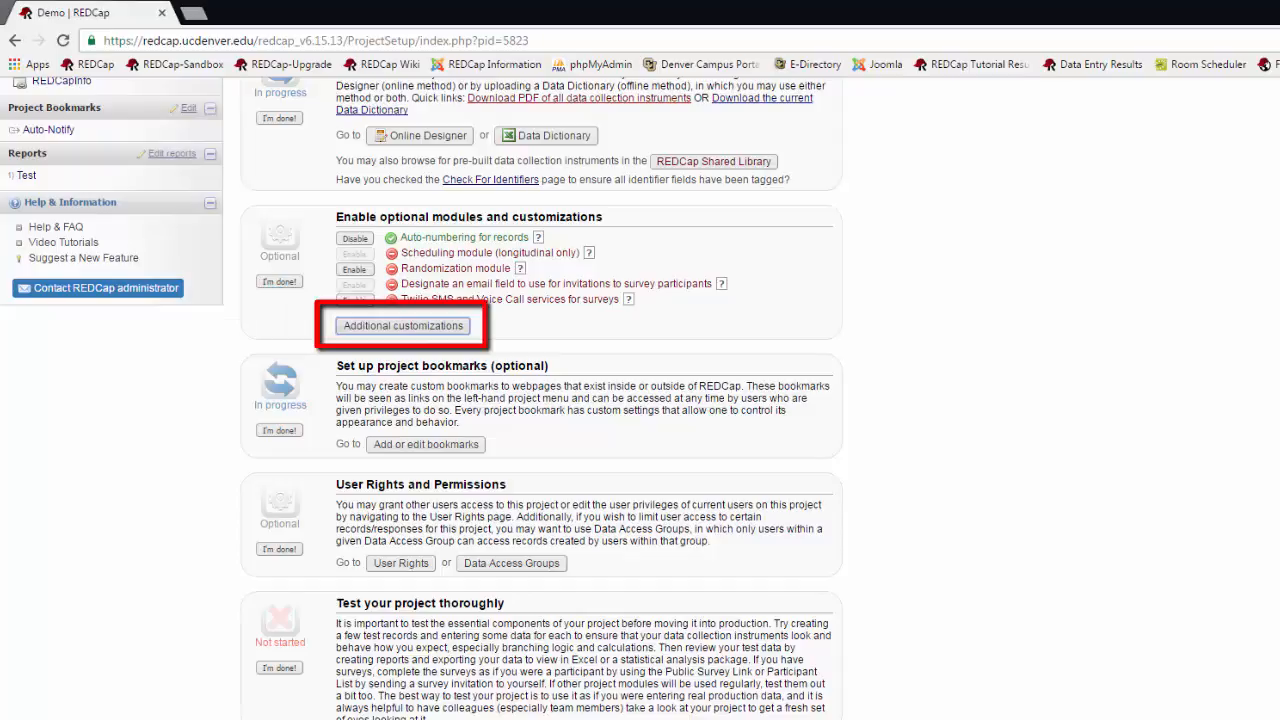
left_click(362, 334)
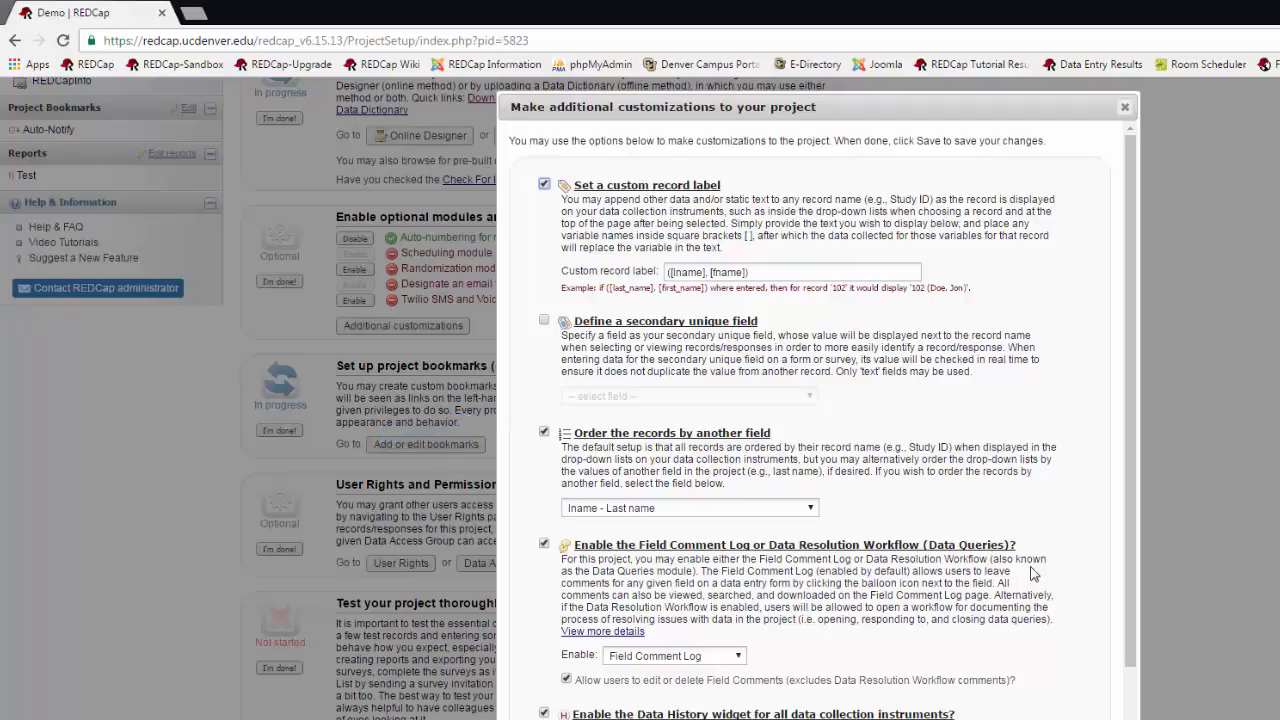
scroll(1033, 574, "down", 3)
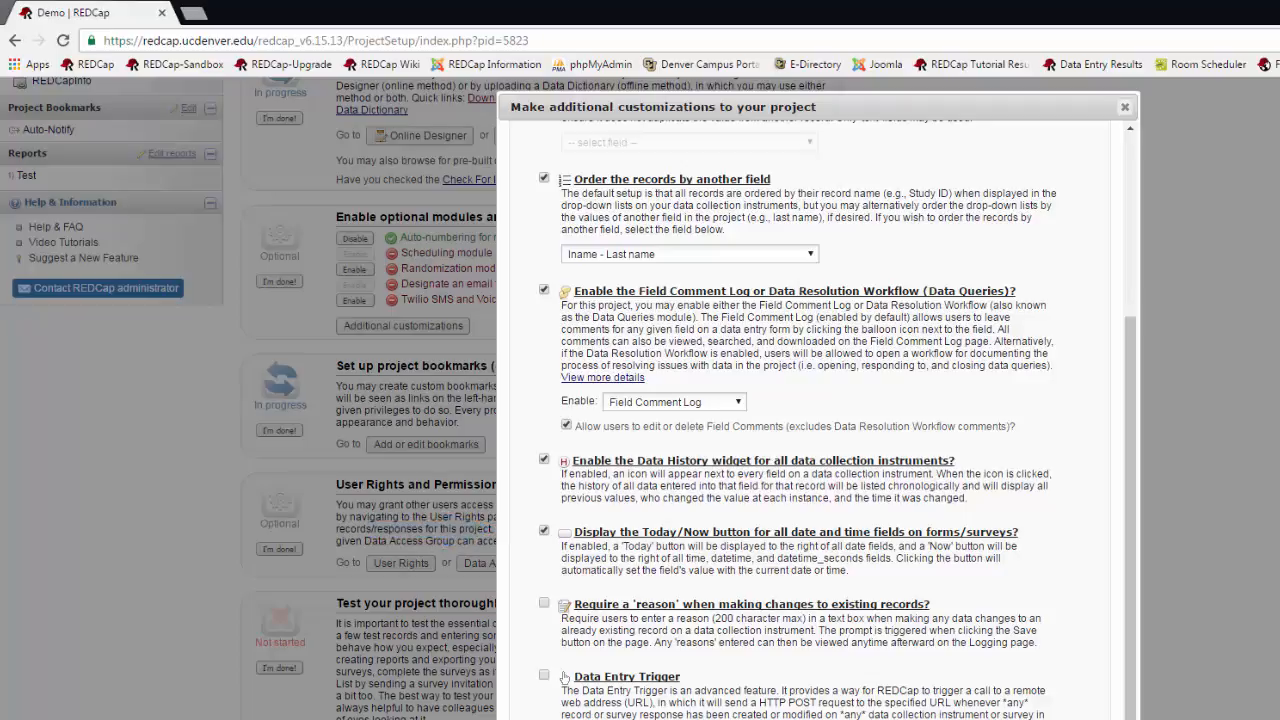
key("Escape")
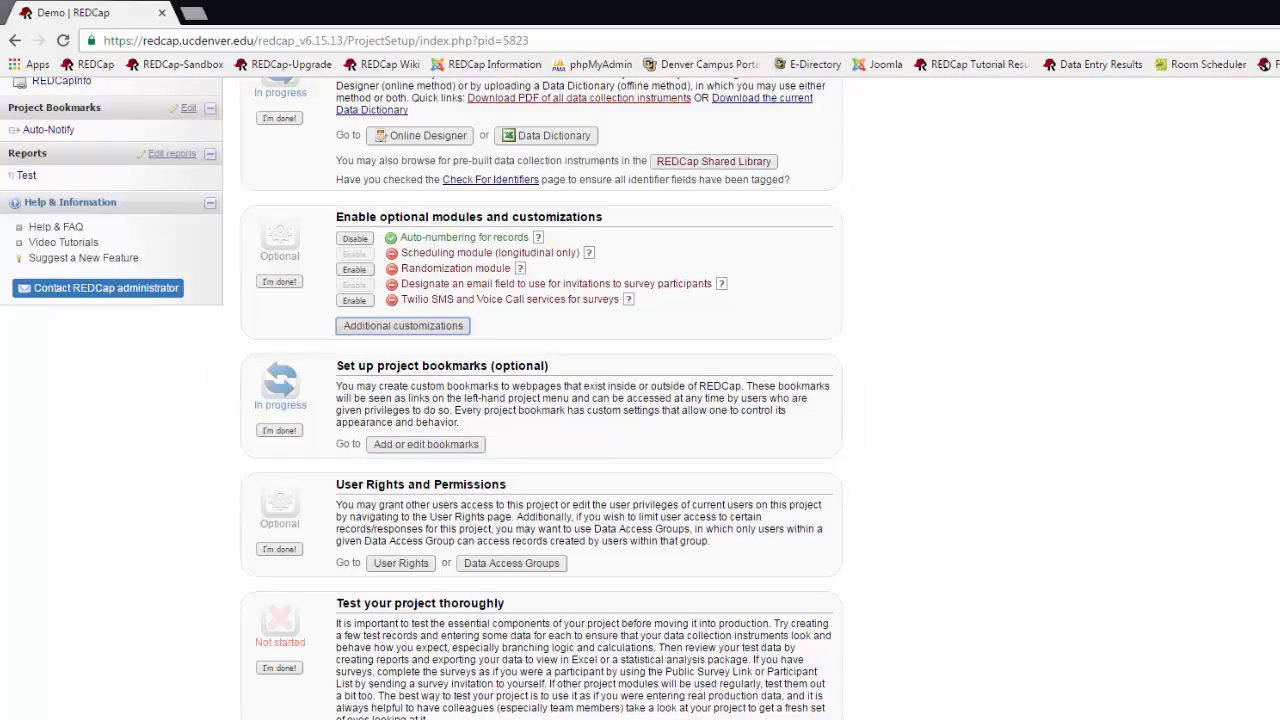
Go to the project's User Rights page and start adding the site_admin user with custom rights
left_click(399, 564)
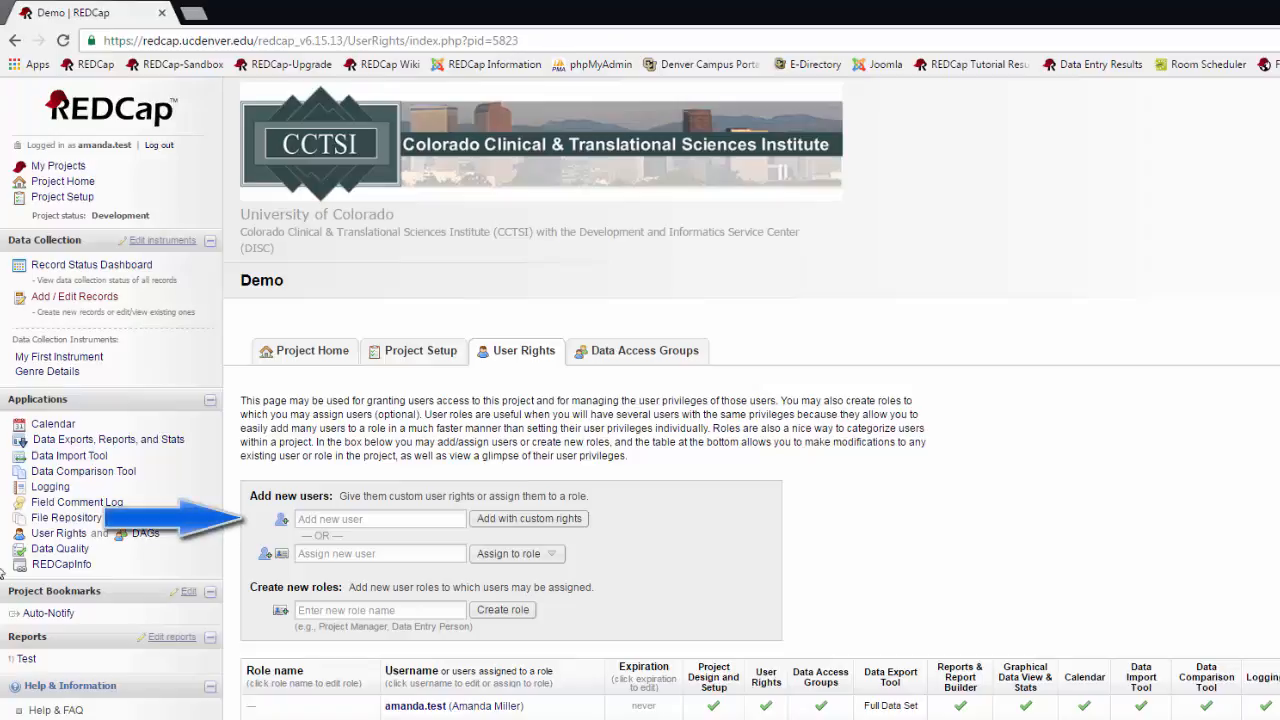
left_click(296, 518)
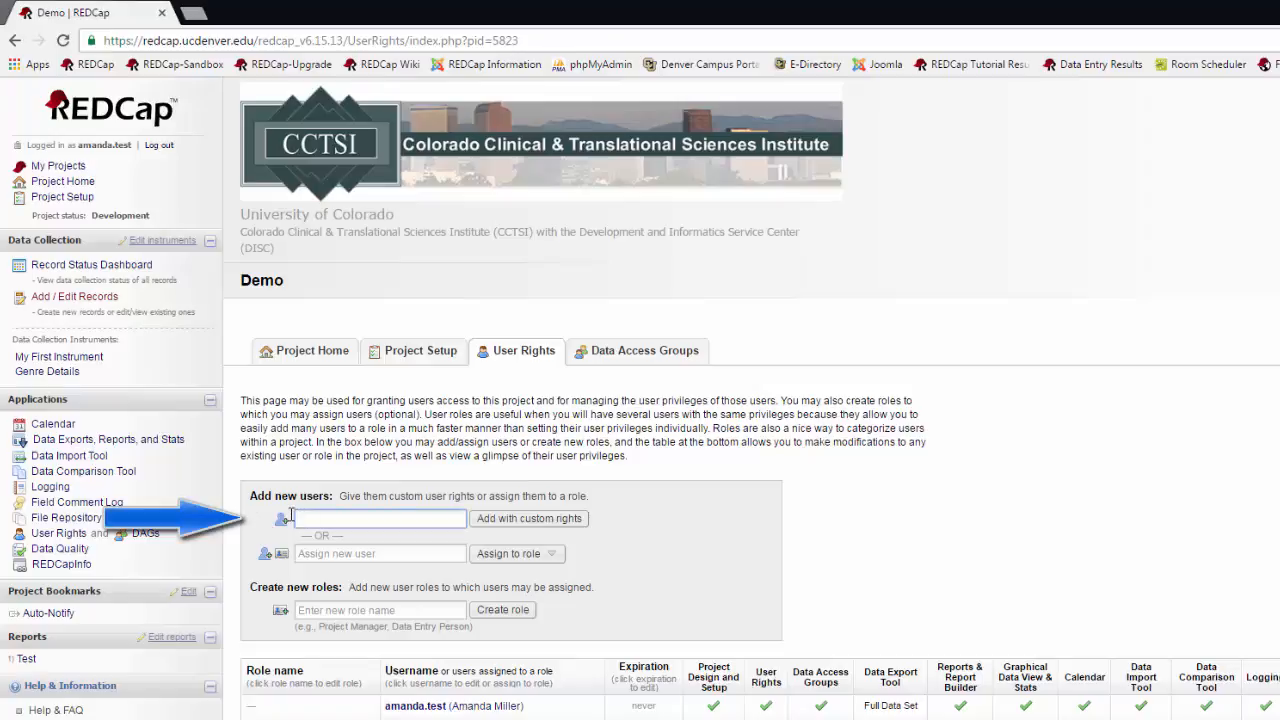
type("joe")
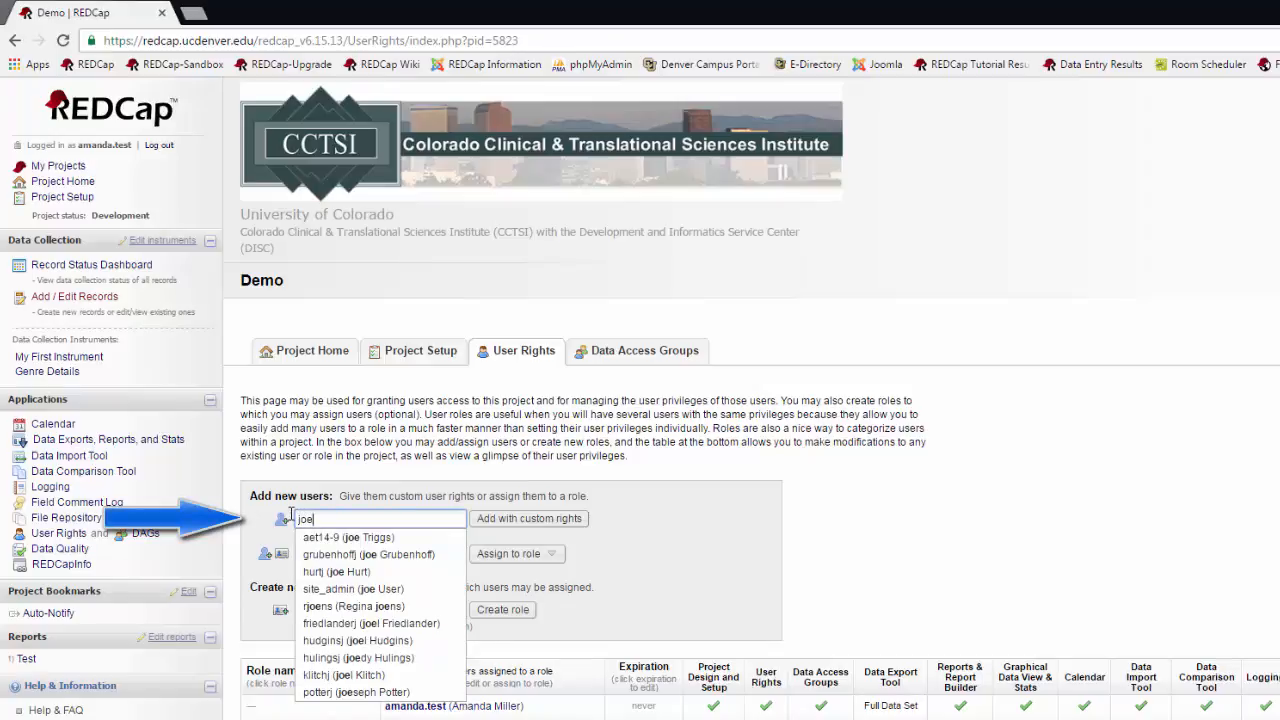
left_click(387, 599)
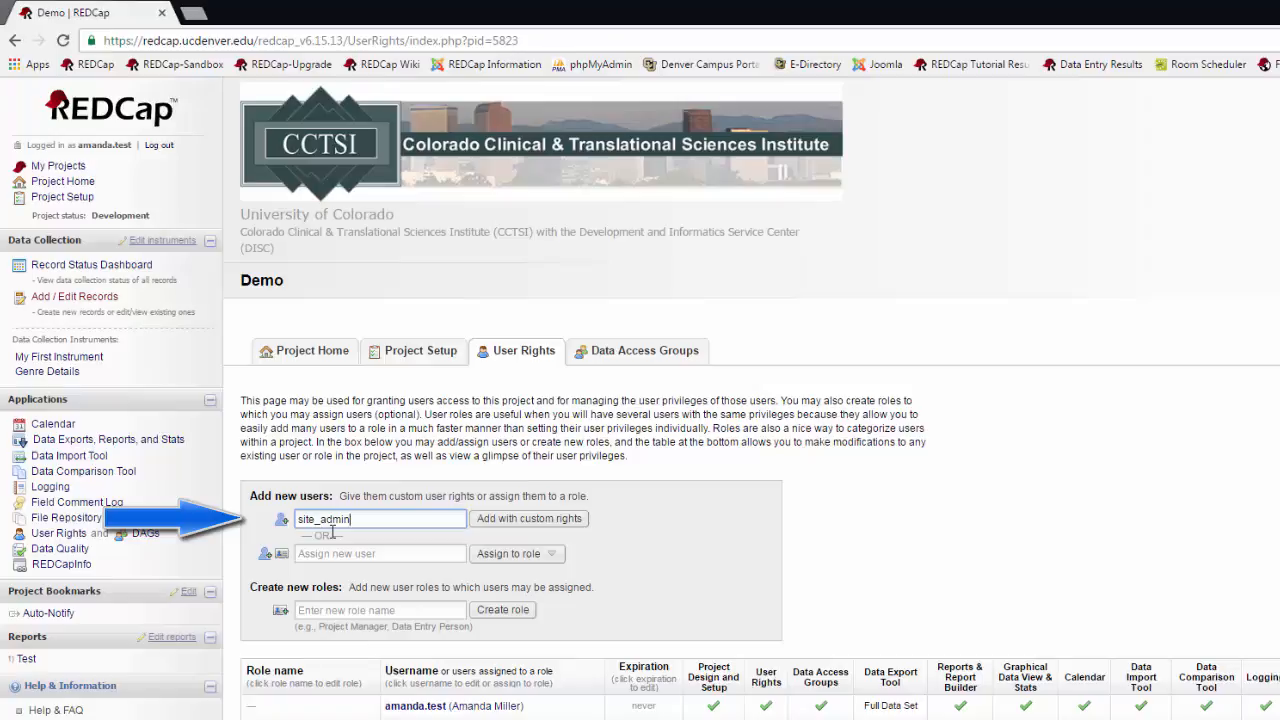
left_click(529, 519)
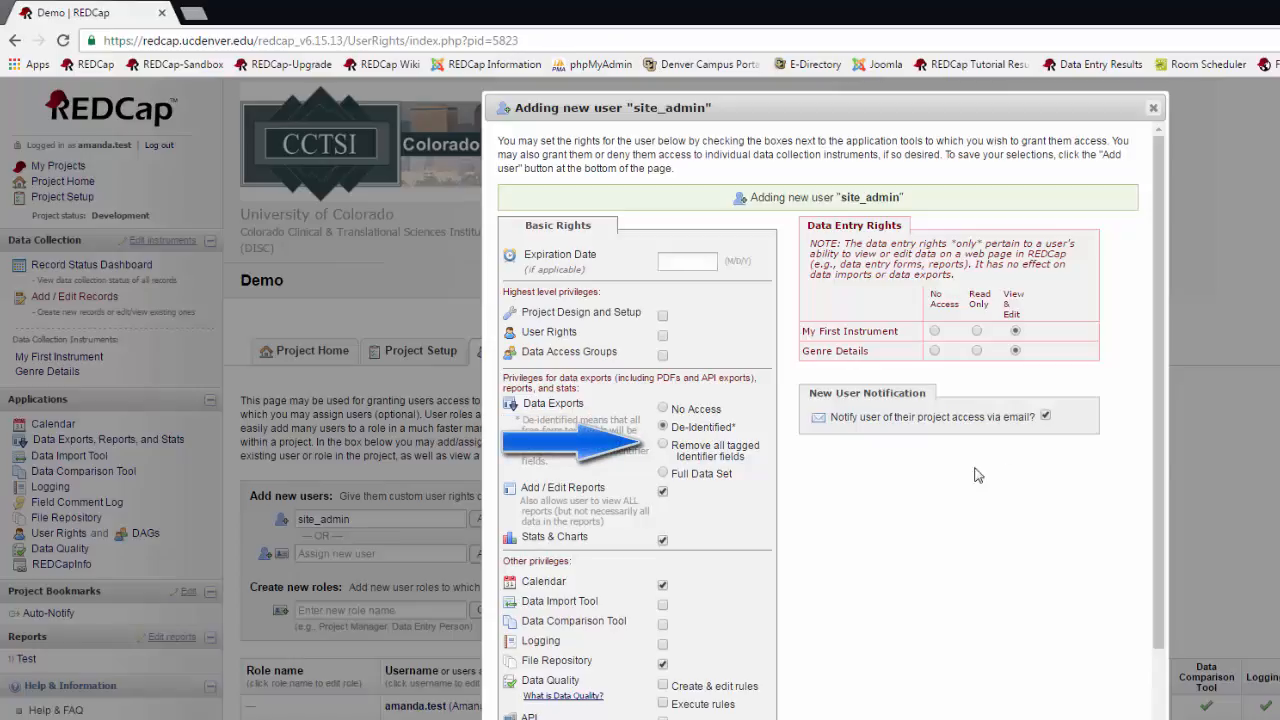
Set the new user's data export privilege to Remove all tagged Identifier fields, review the remaining rights, and cancel adding the user
left_click(662, 445)
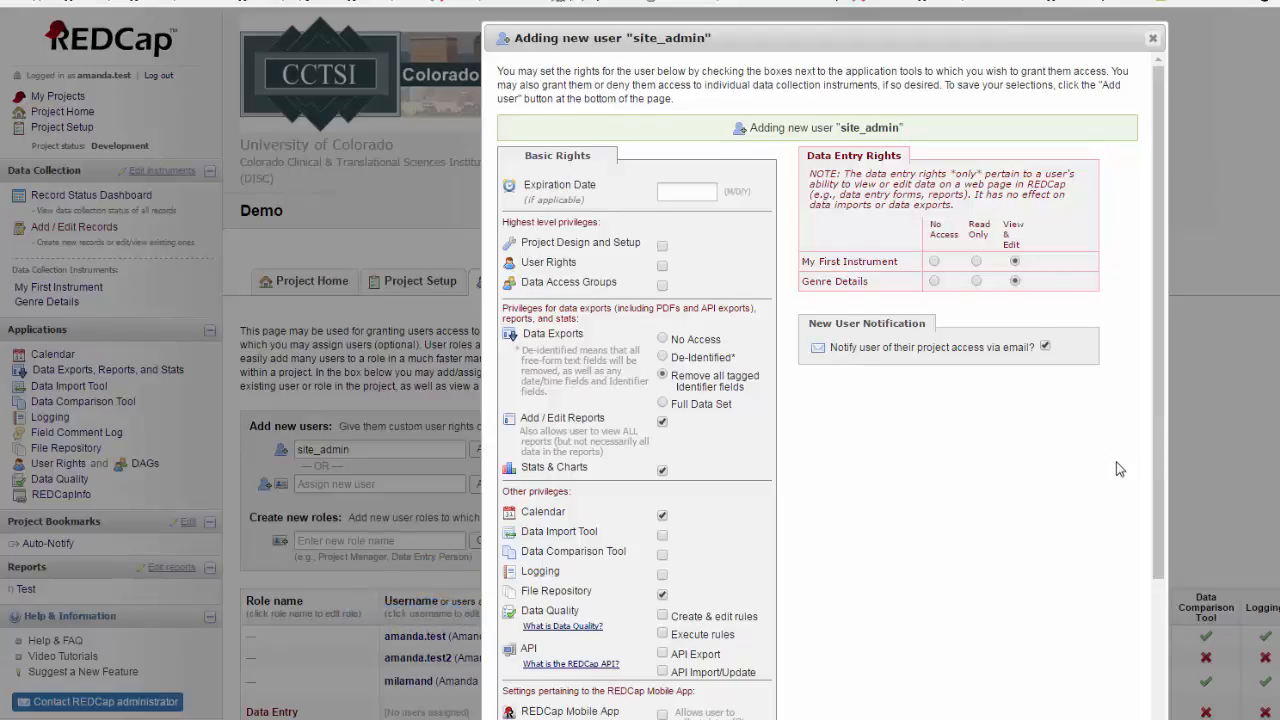
scroll(1125, 462, "down", 3)
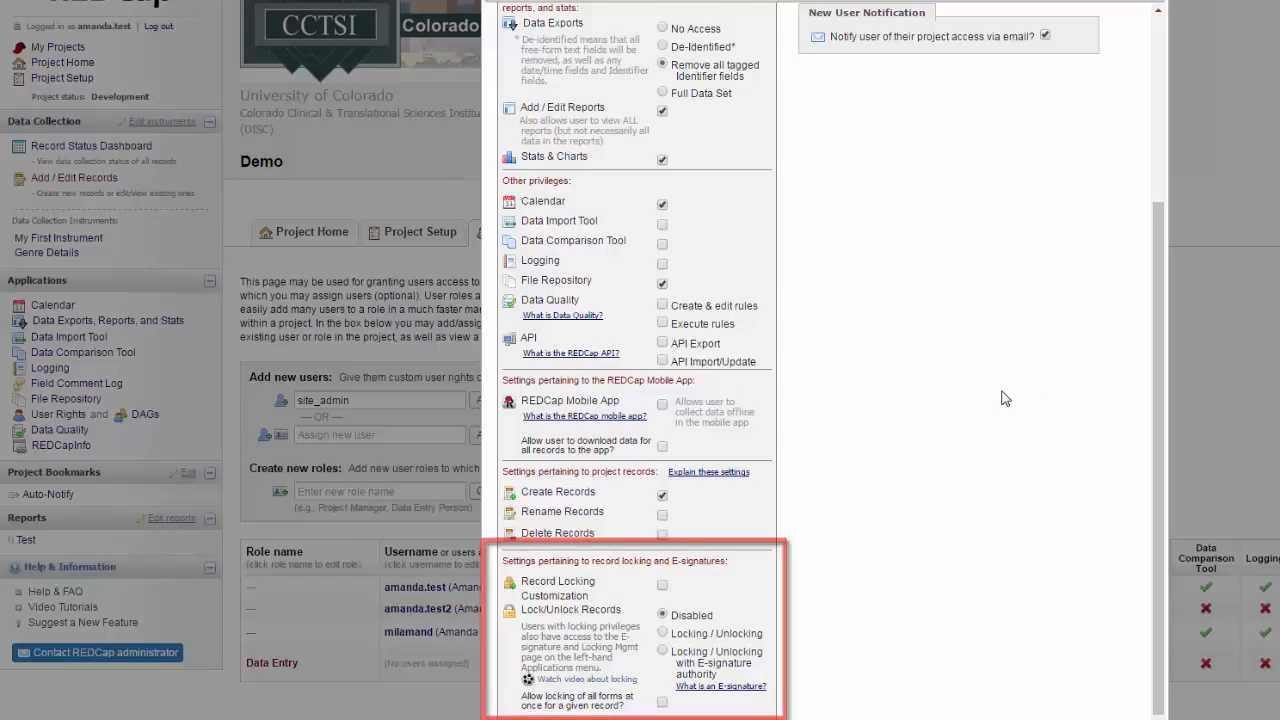
scroll(1006, 394, "up", 5)
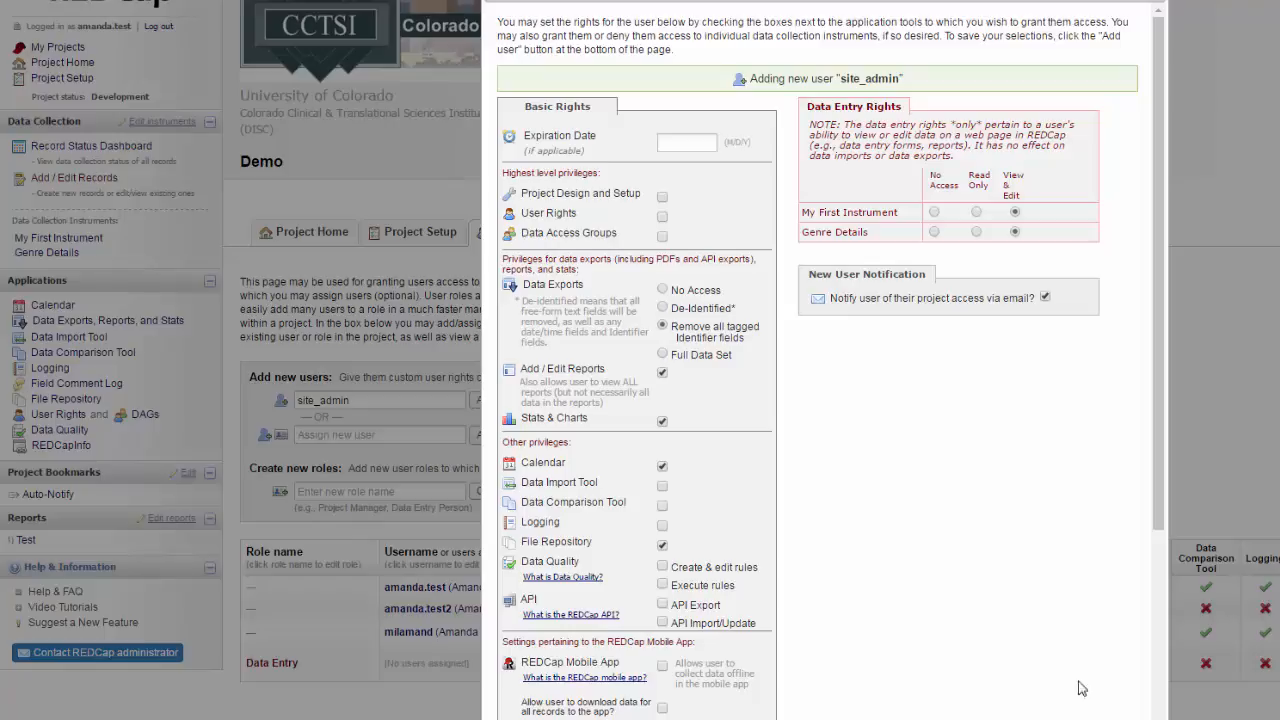
left_click(1082, 718)
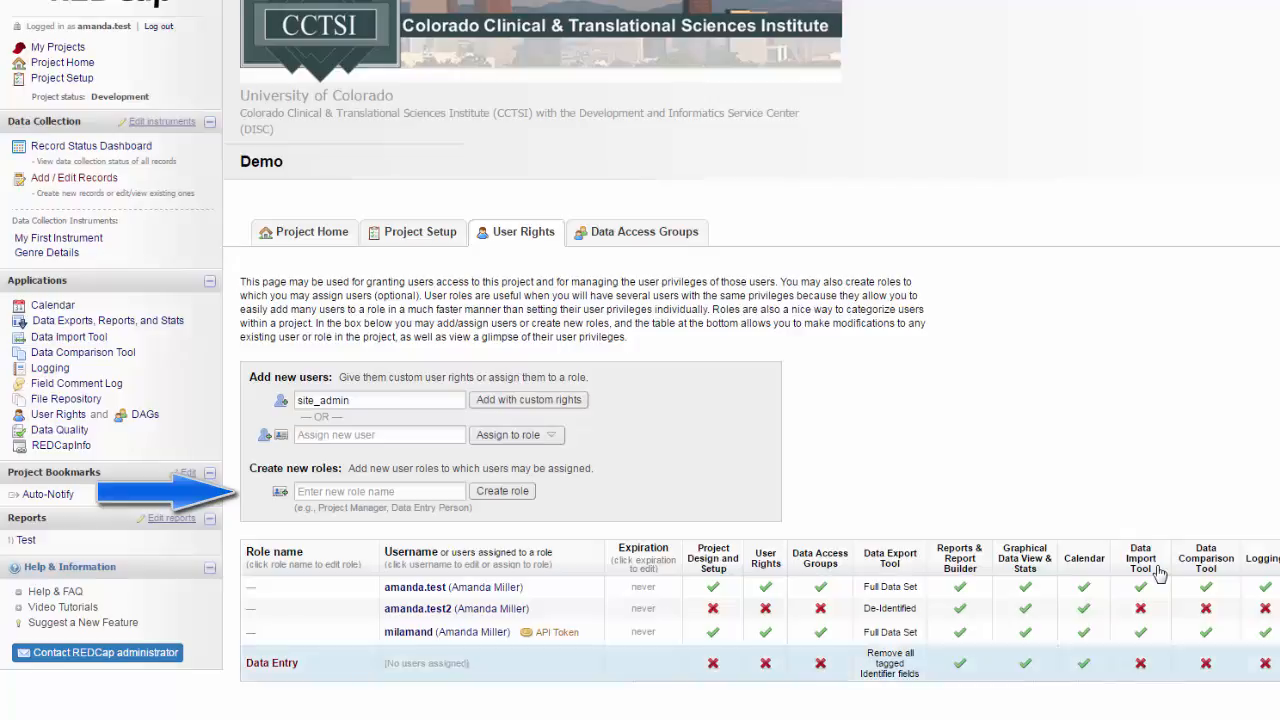
Try to create a new user role named "Project manager"
left_click(436, 495)
type("Project mana")
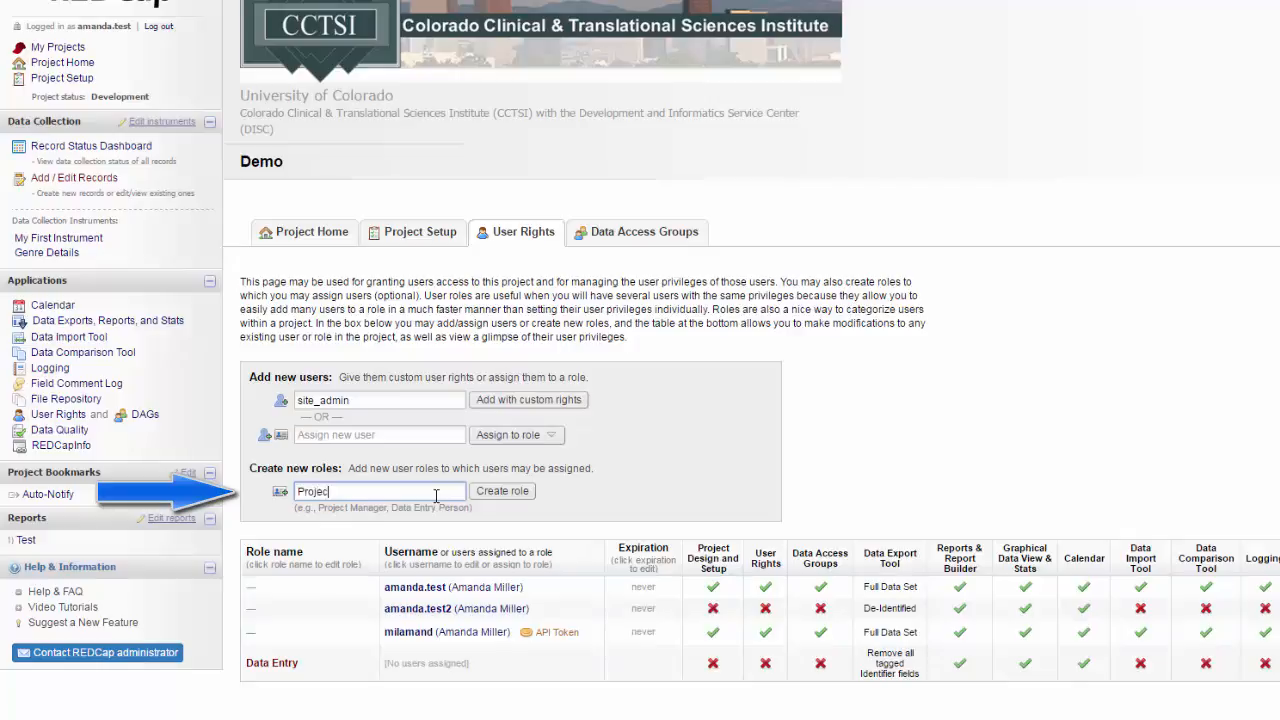
type("ger")
left_click(503, 493)
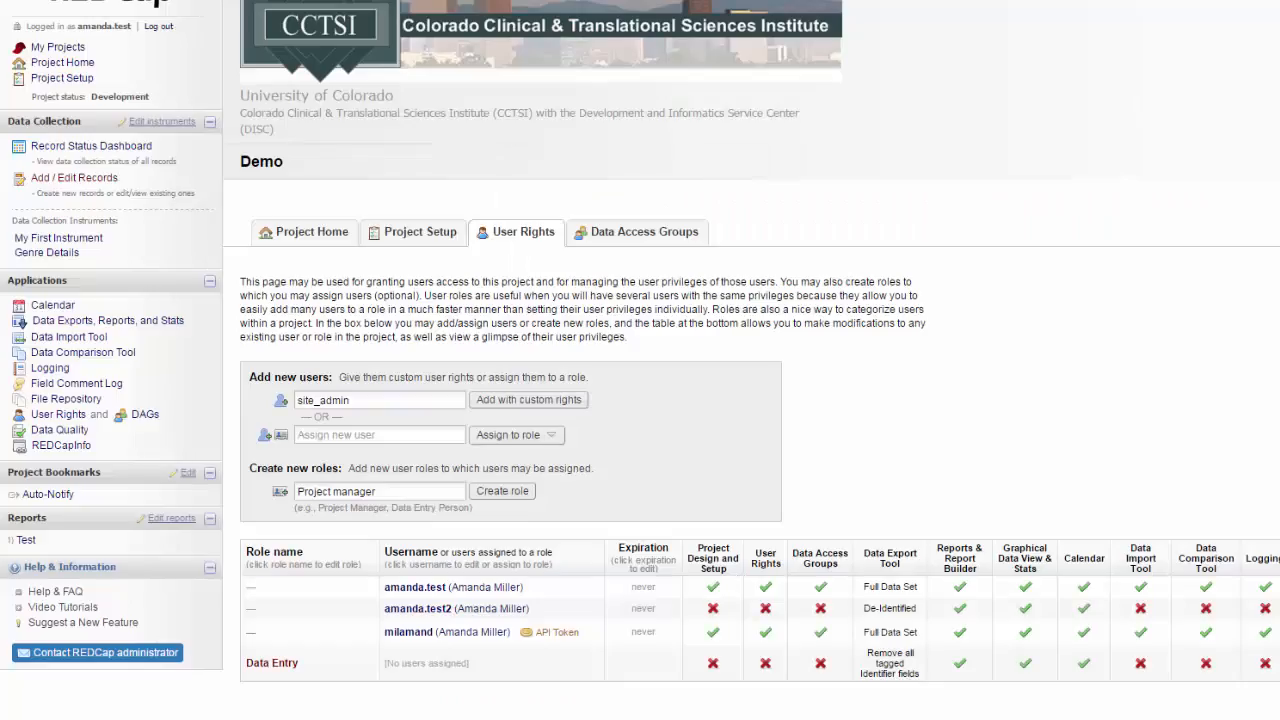
Select site_admin as the user for role assignment, view the available roles, and dismiss them without assigning one
left_click(425, 433)
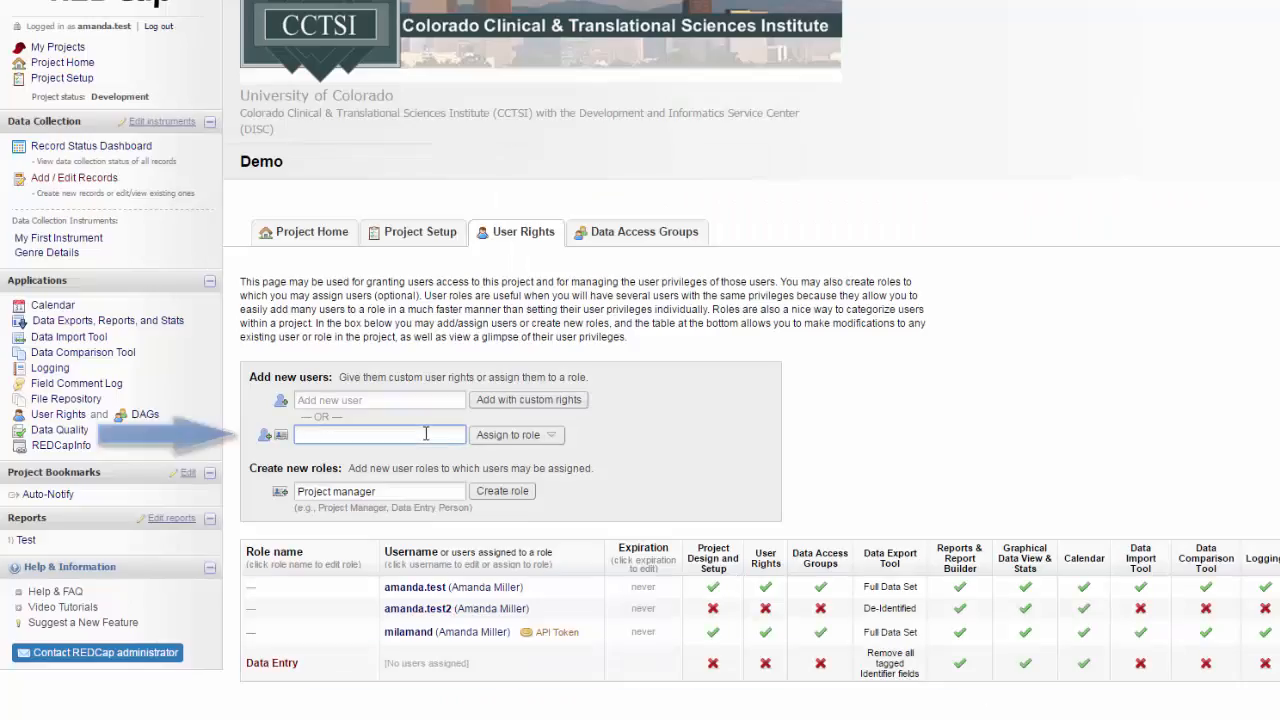
type("joe")
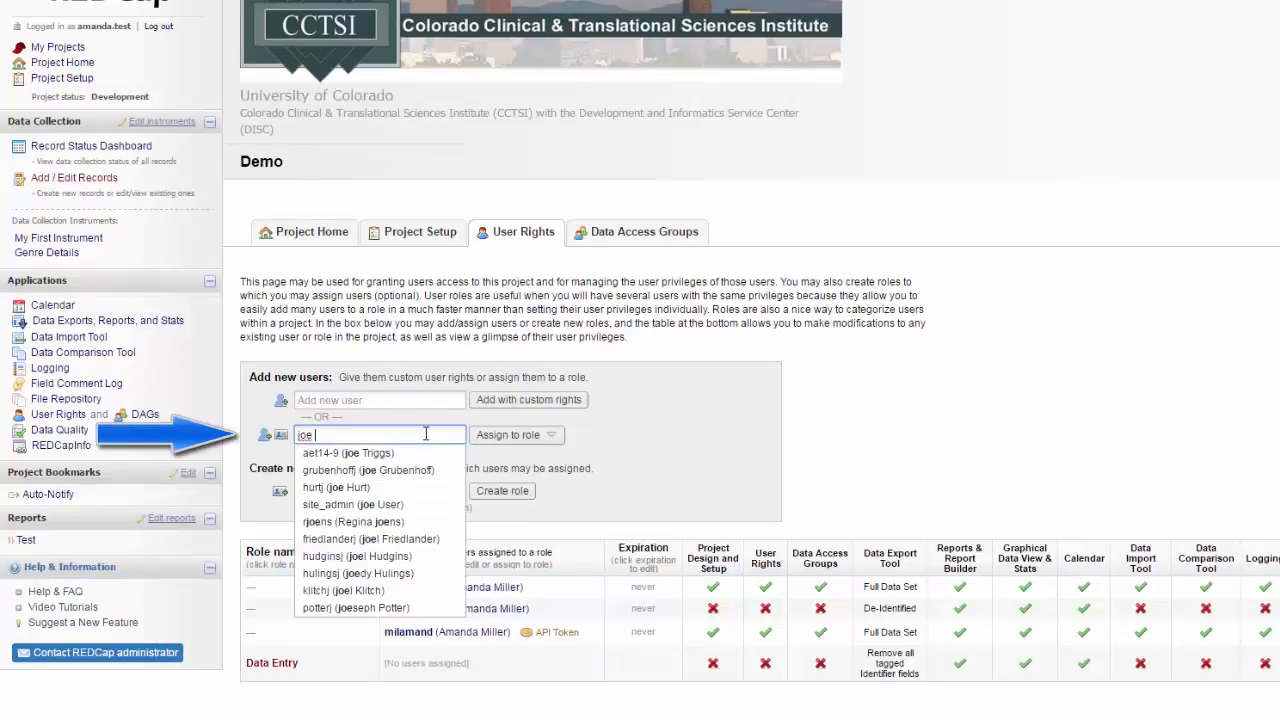
left_click(392, 505)
left_click(550, 440)
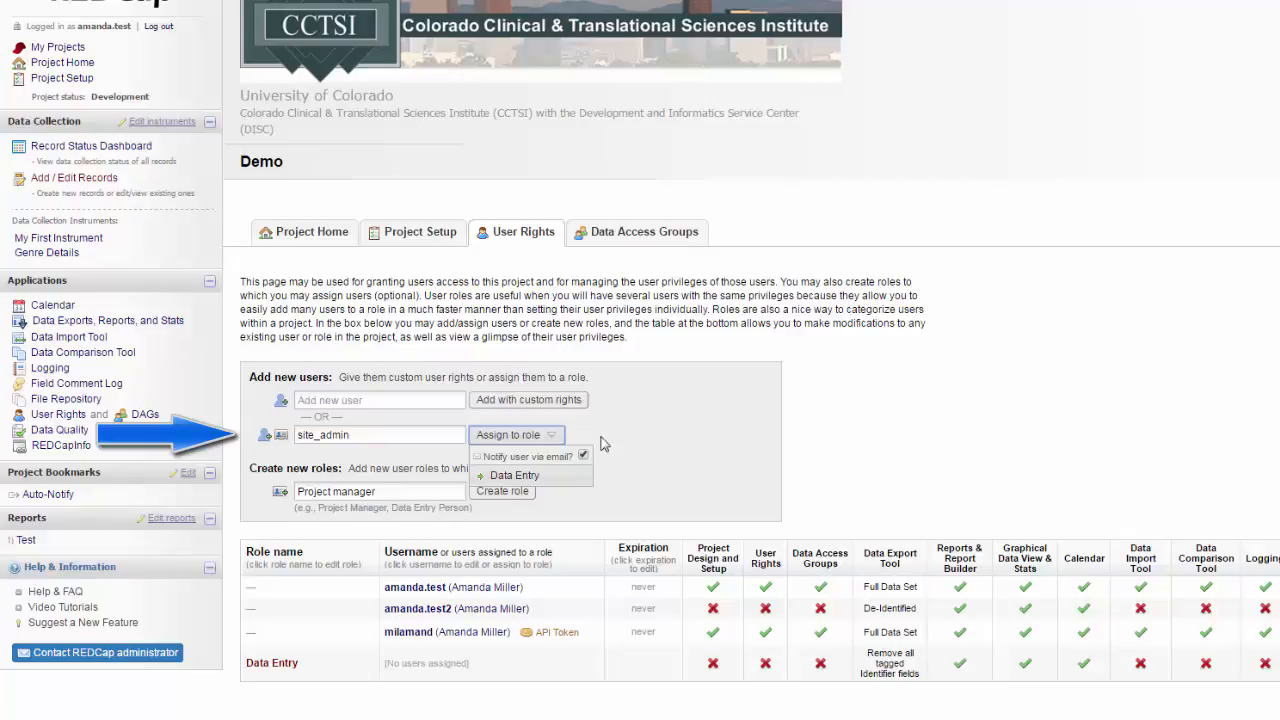
left_click(668, 427)
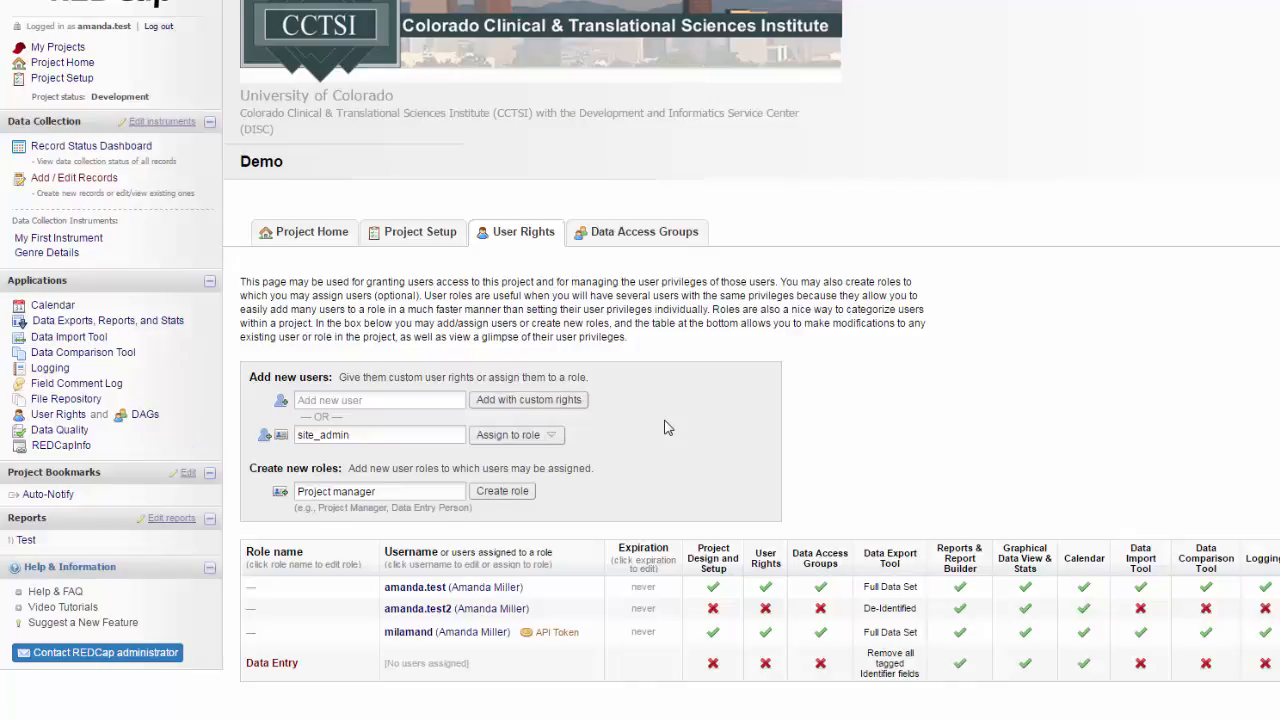
Review the Data Access Groups page and the request form for moving the project to production status, cancelling the request
left_click(667, 240)
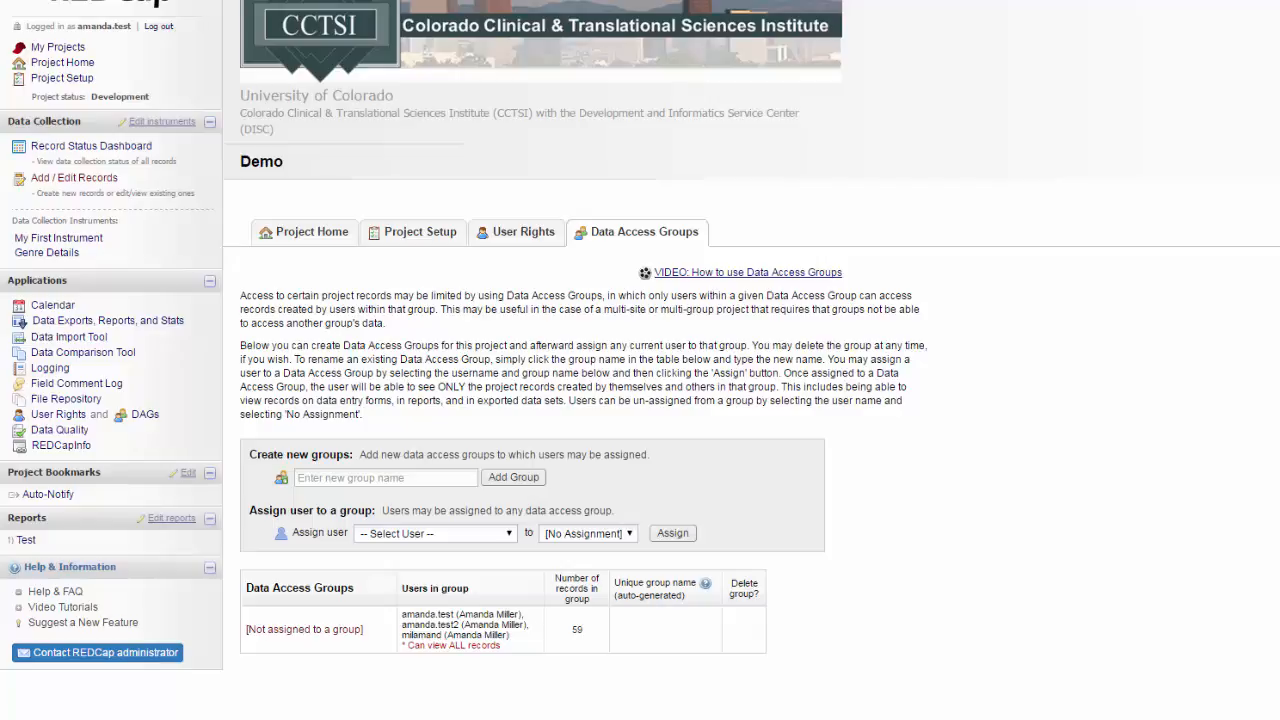
left_click(372, 234)
scroll(200, 465, "down", 5)
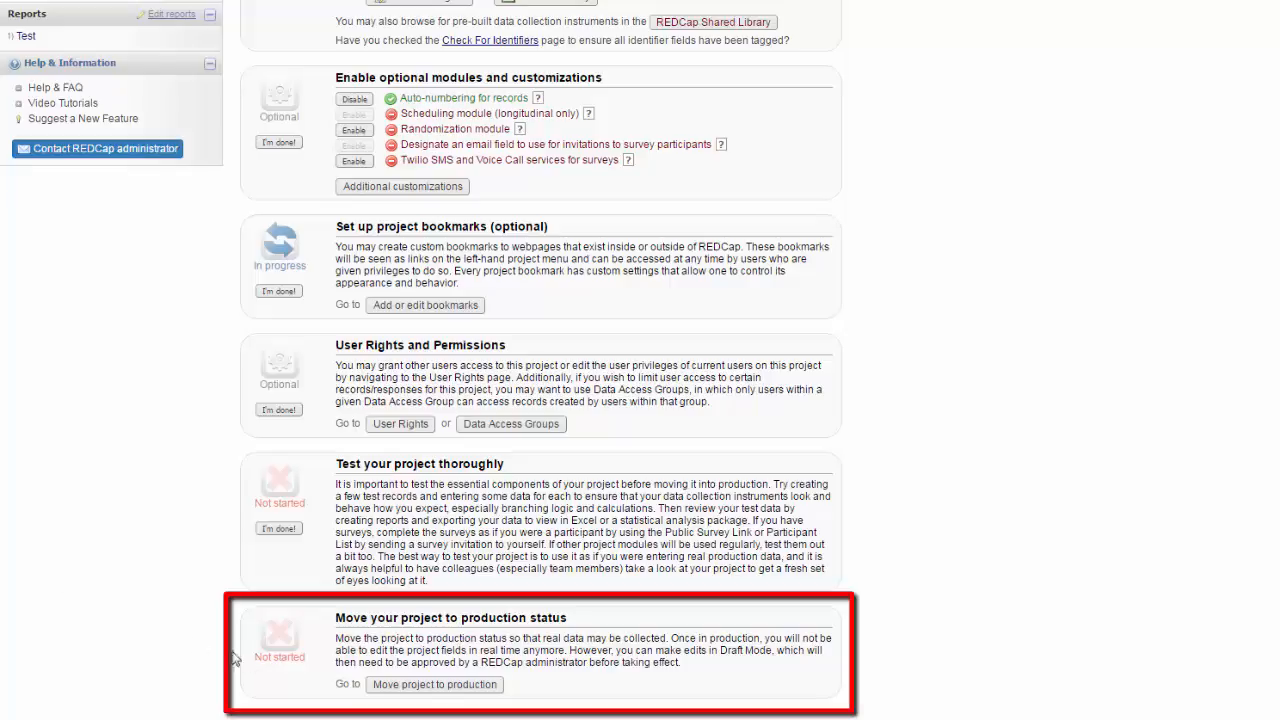
left_click(446, 690)
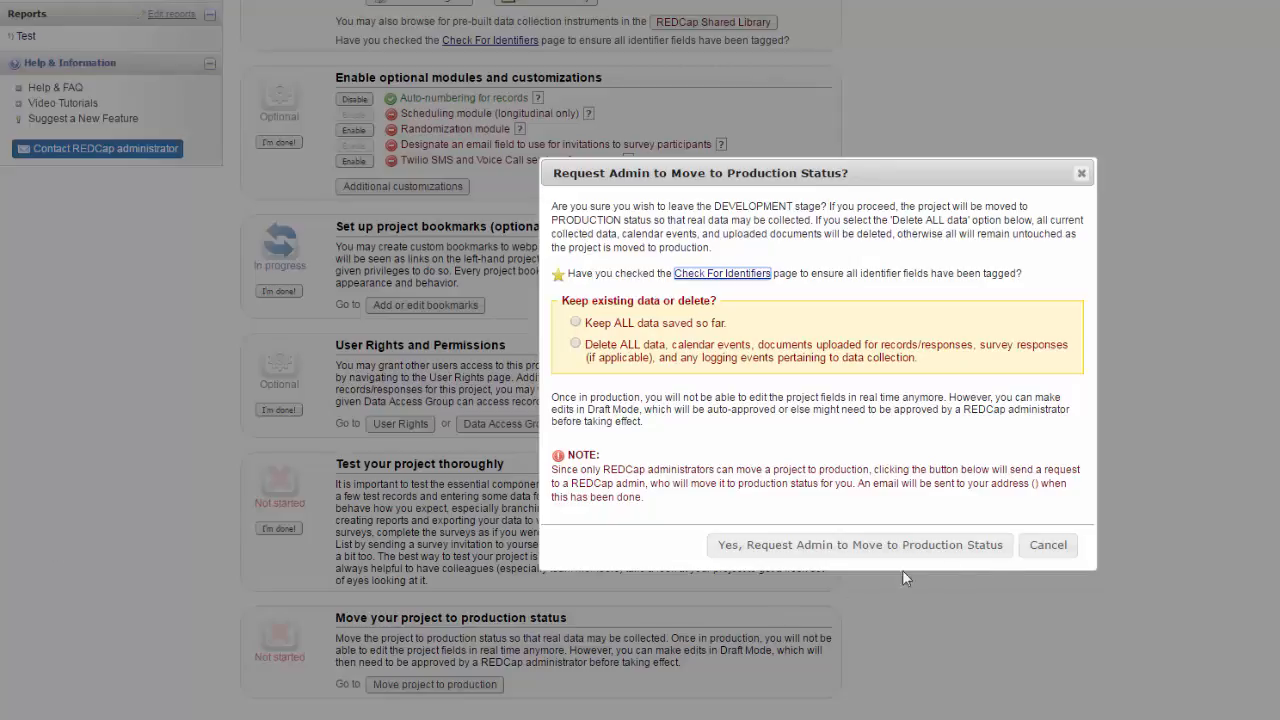
left_click(1050, 547)
Collapse and re-expand the Data Collection section of the project menu
scroll(1050, 547, "up", 1)
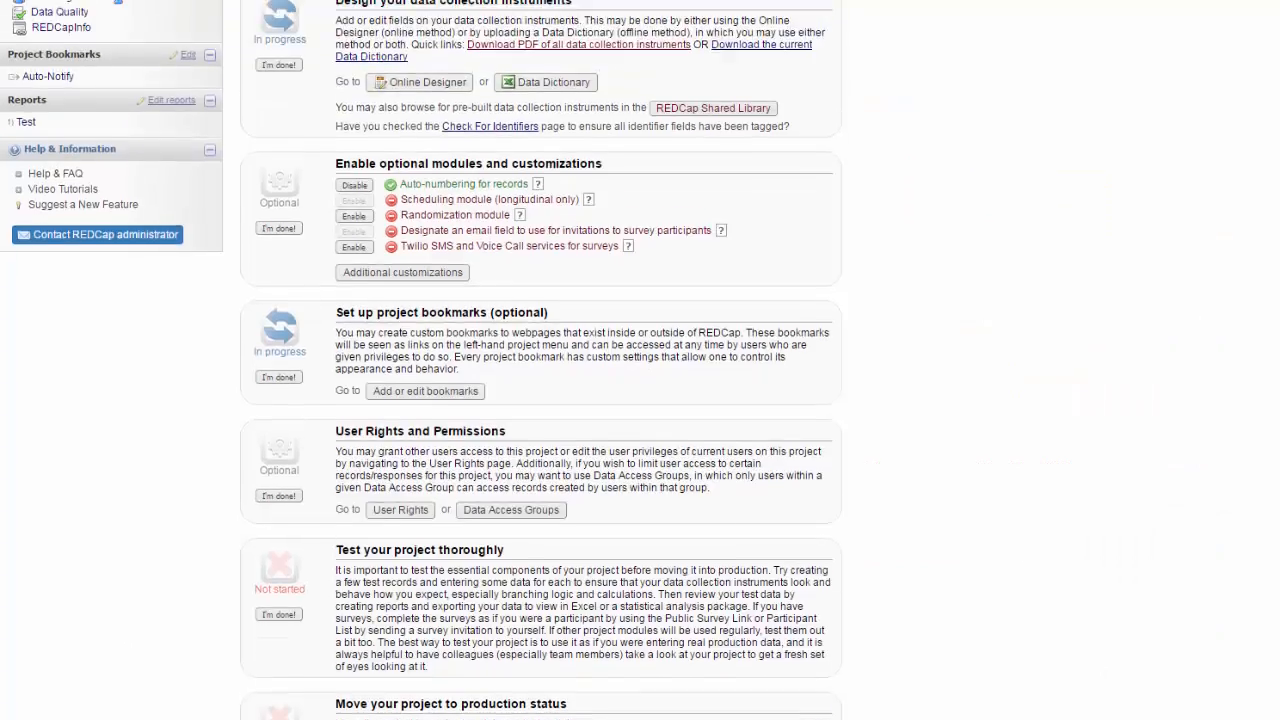
scroll(1050, 547, "up", 5)
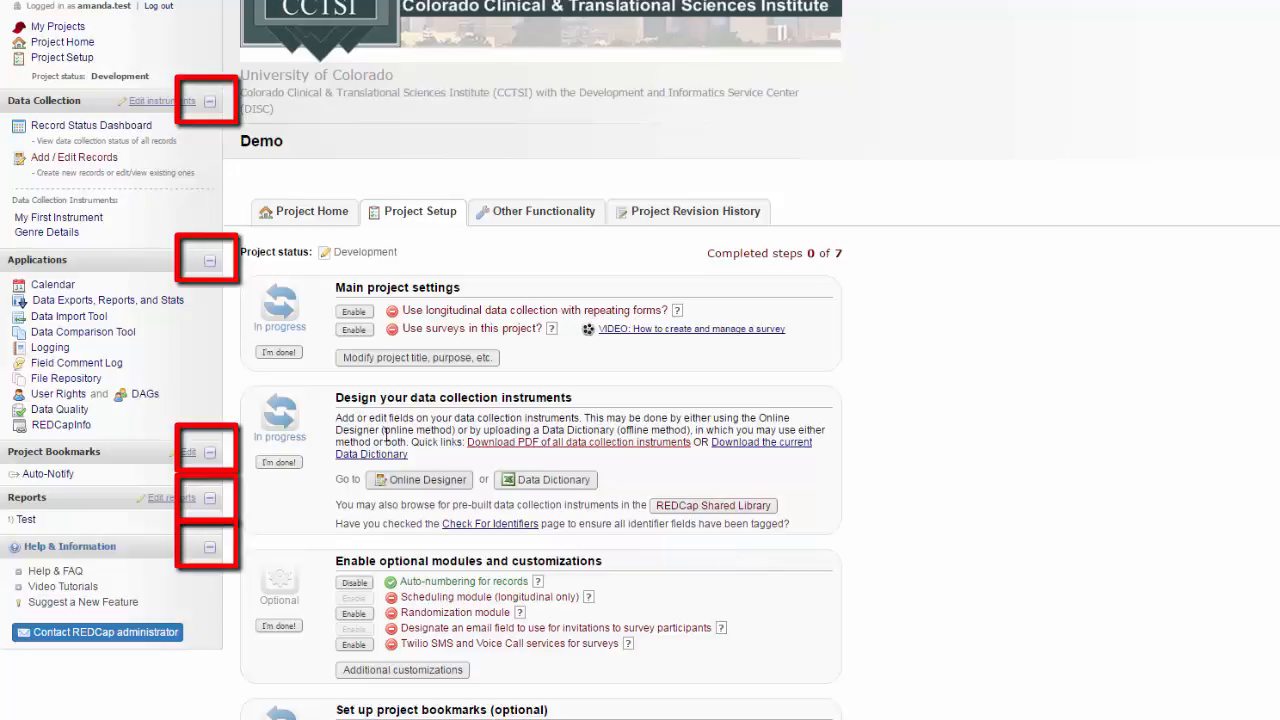
left_click(210, 103)
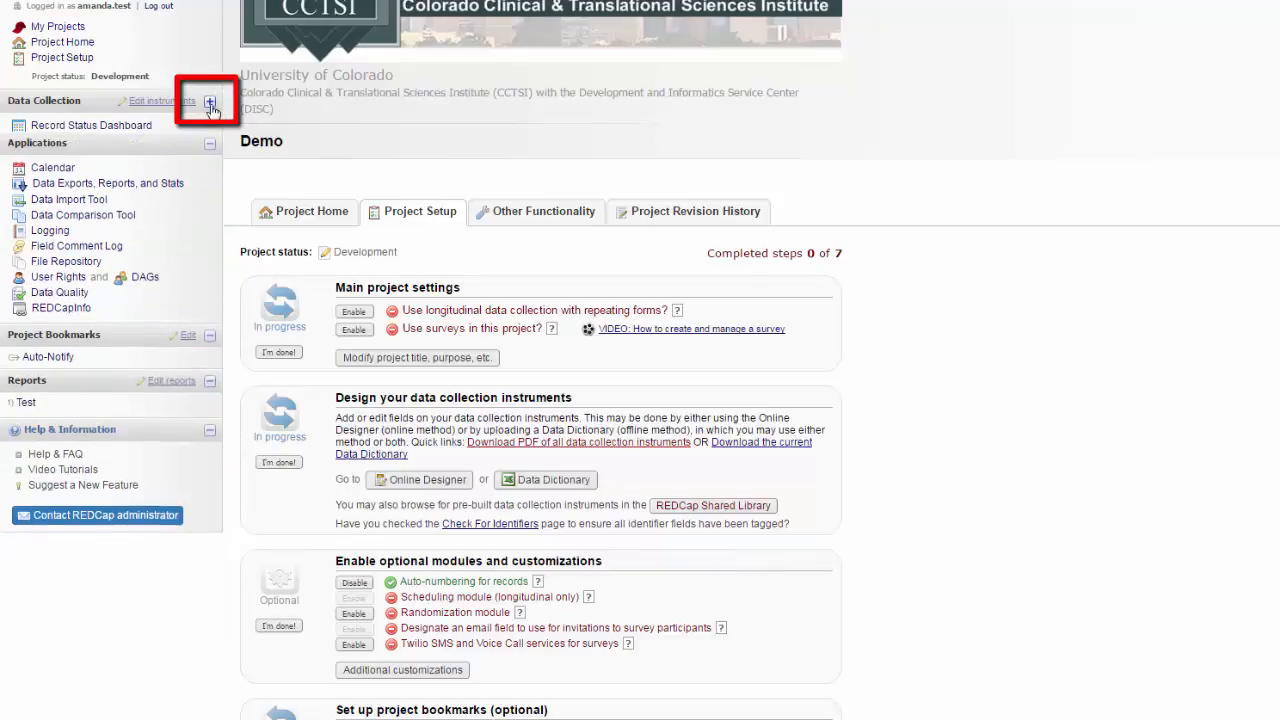
left_click(210, 103)
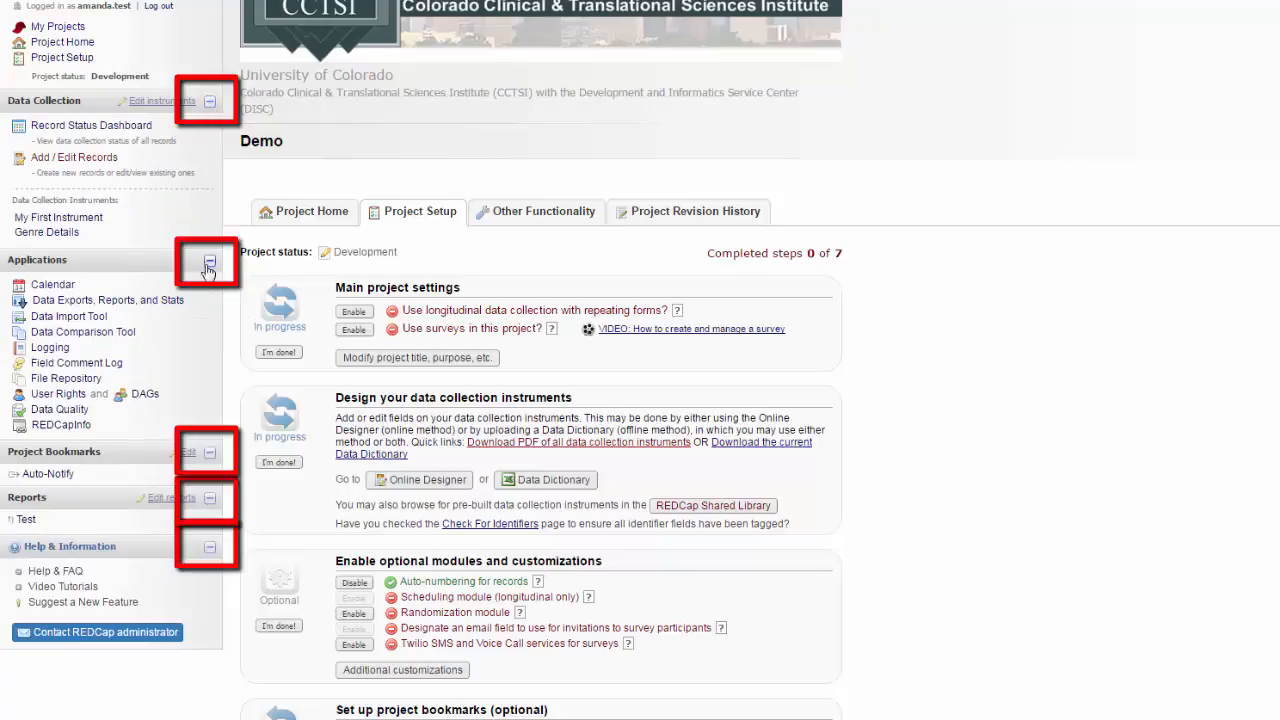
Collapse the Project Bookmarks and Reports sections of the project menu
left_click(210, 454)
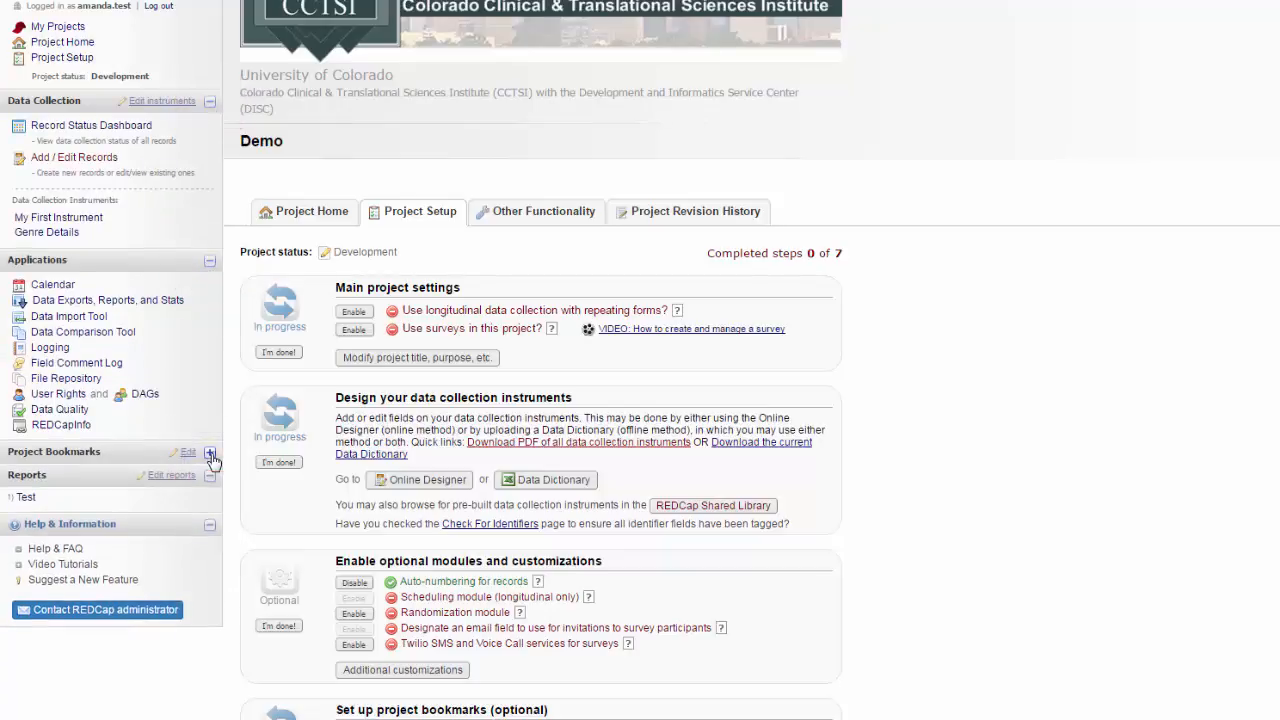
left_click(210, 454)
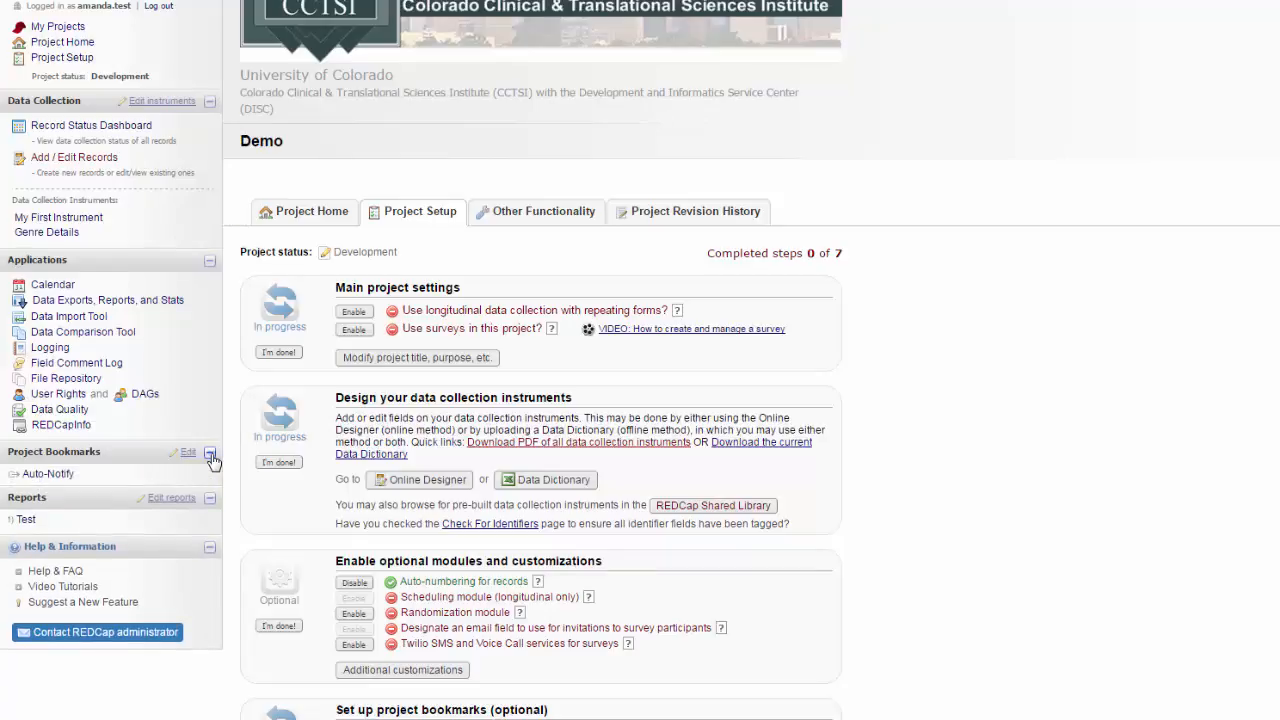
left_click(210, 454)
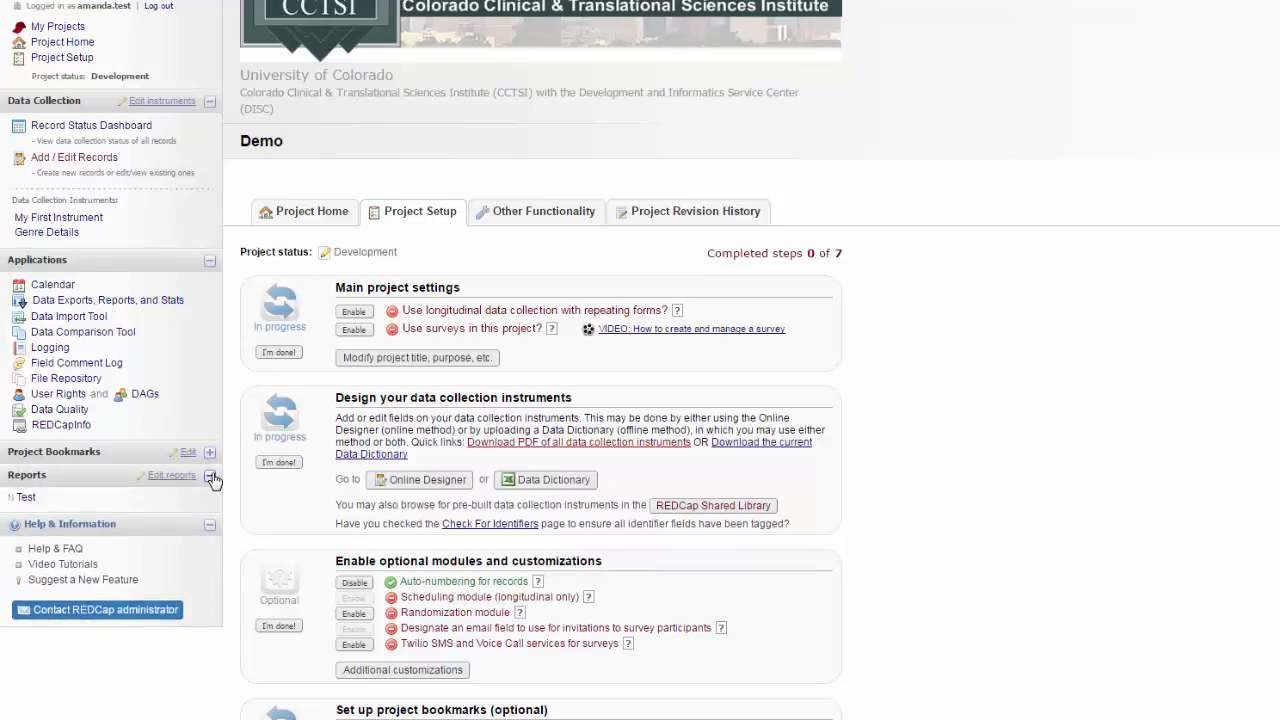
left_click(210, 475)
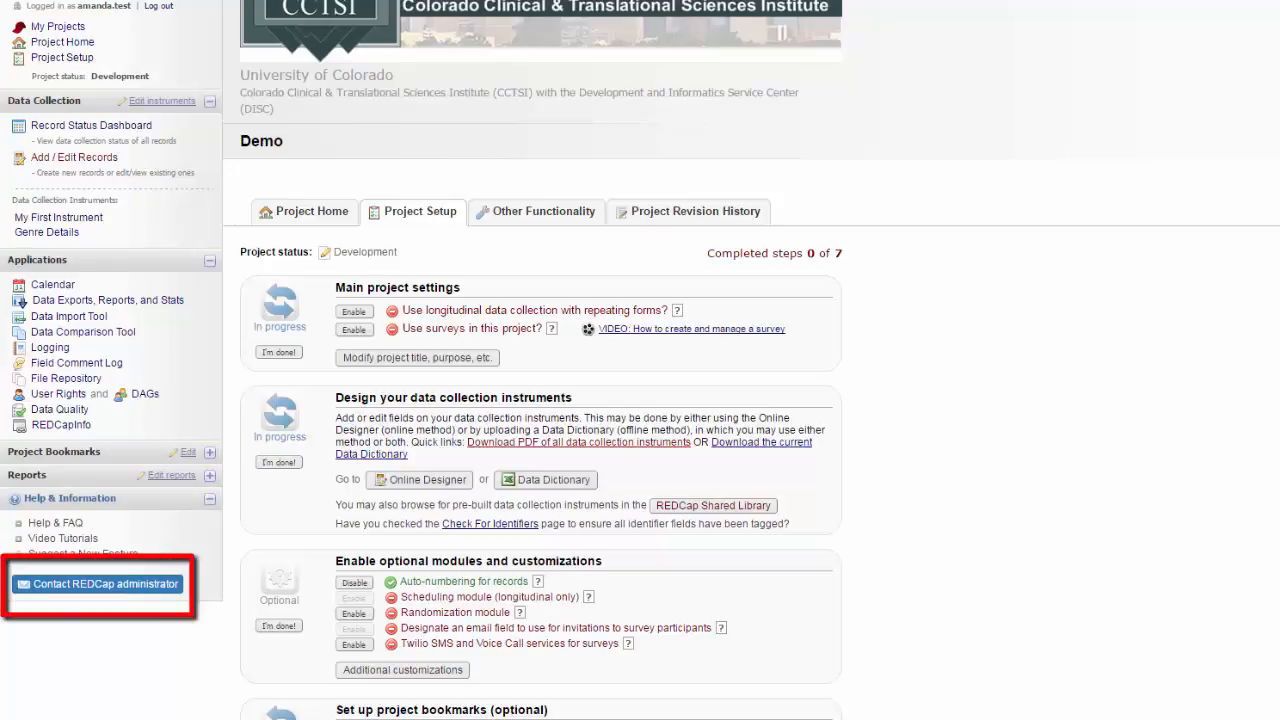
Choose the option for contacting the REDCap administrator
left_click(88, 586)
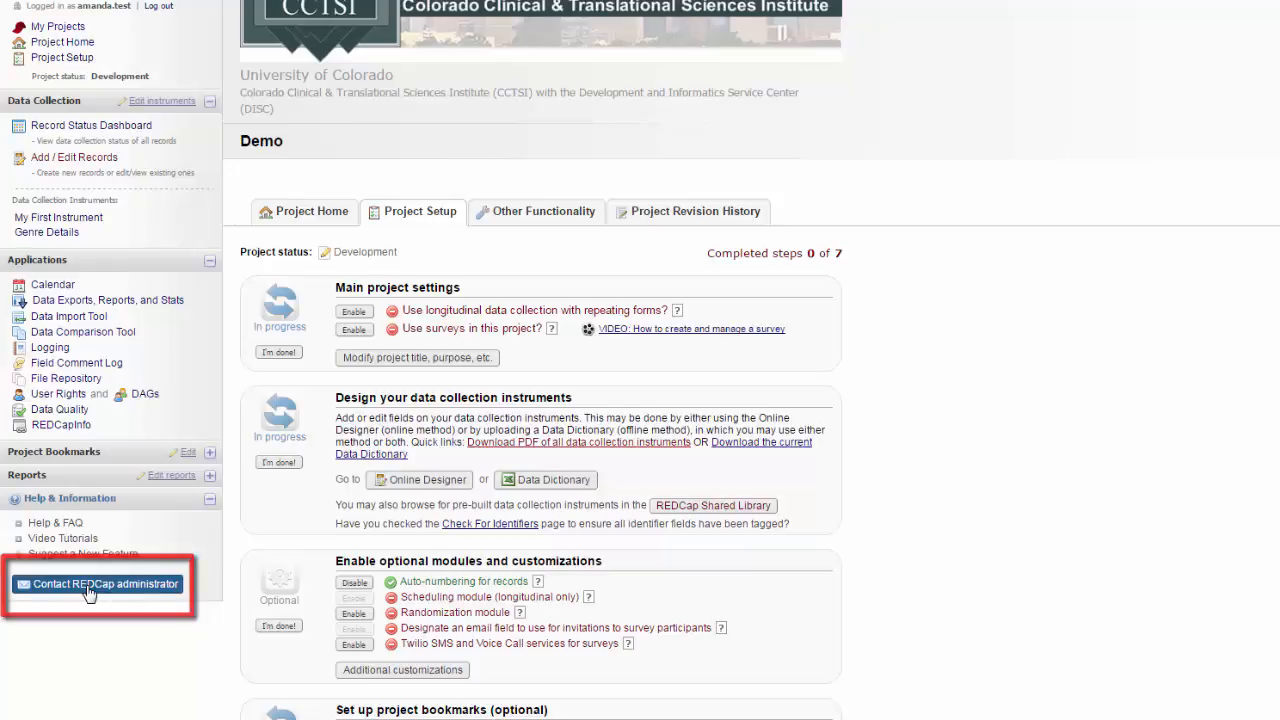